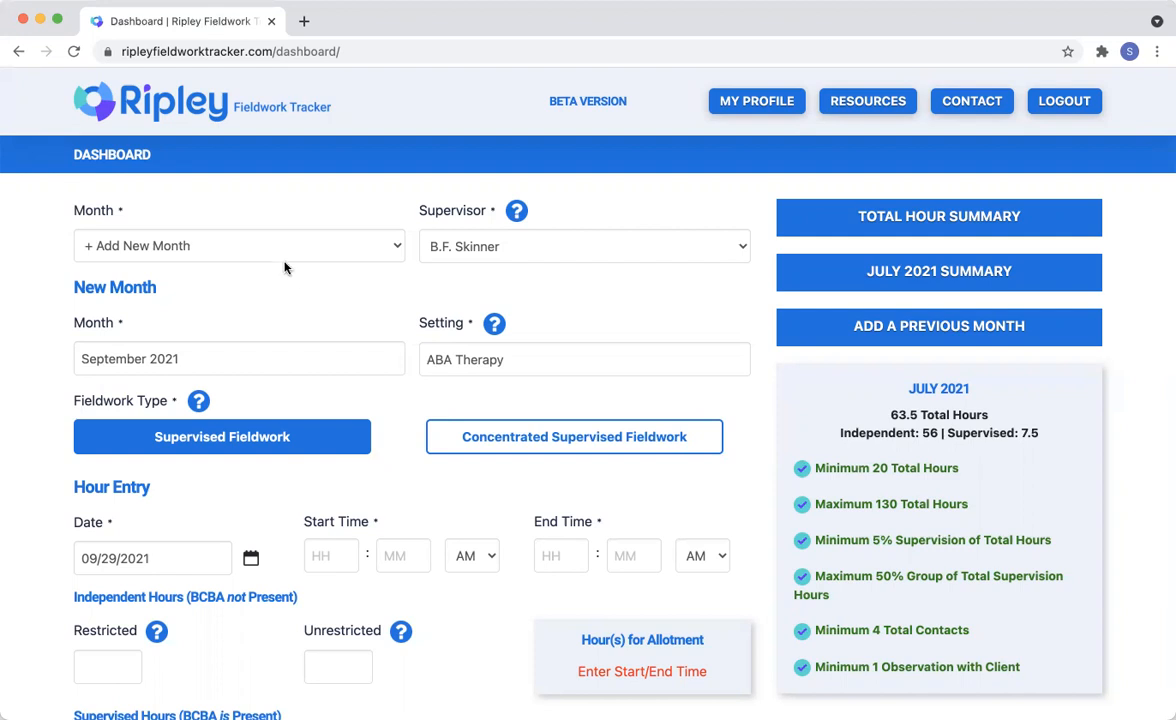
- Choose Add New Month for the entry and select the second B.F. Skinner option as supervisor
left_click(197, 254)
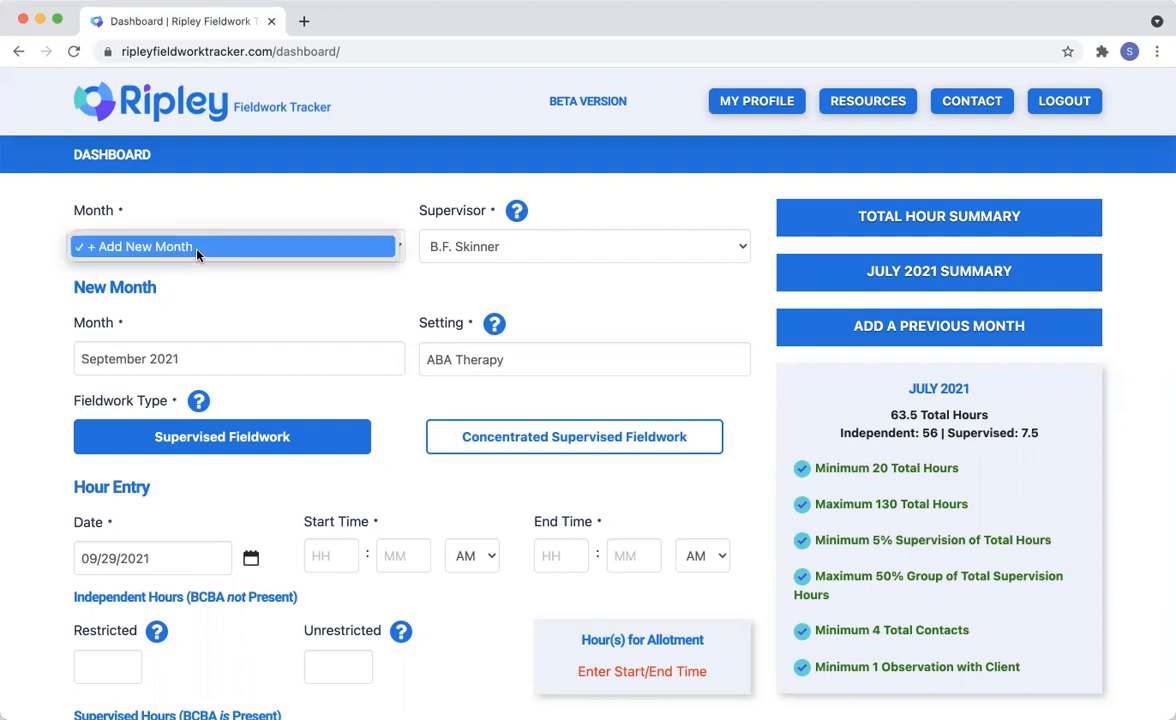
left_click(205, 254)
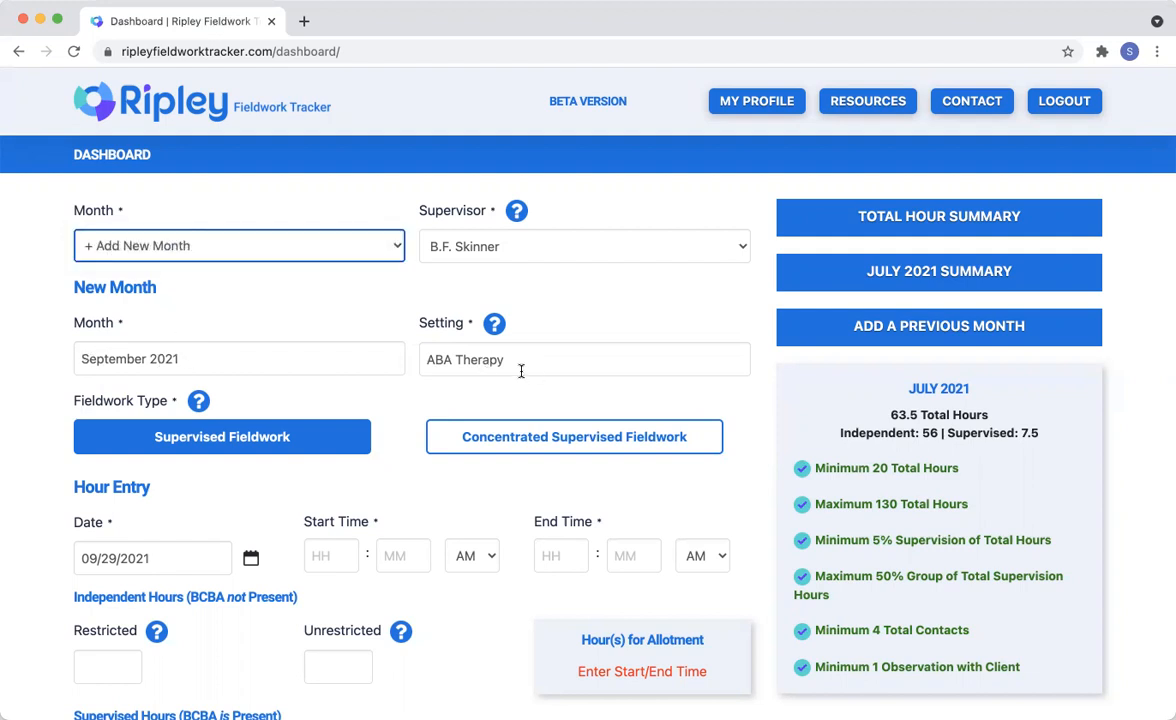
mouse_move(487, 324)
mouse_move(513, 212)
mouse_move(197, 405)
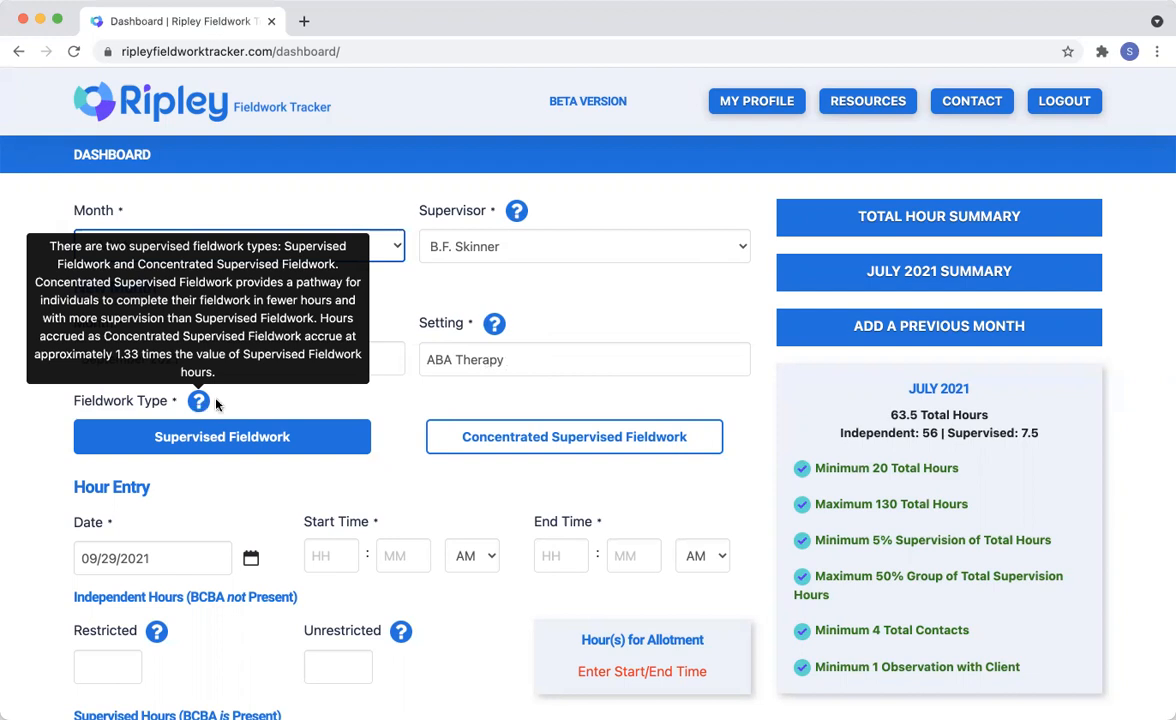
left_click(630, 248)
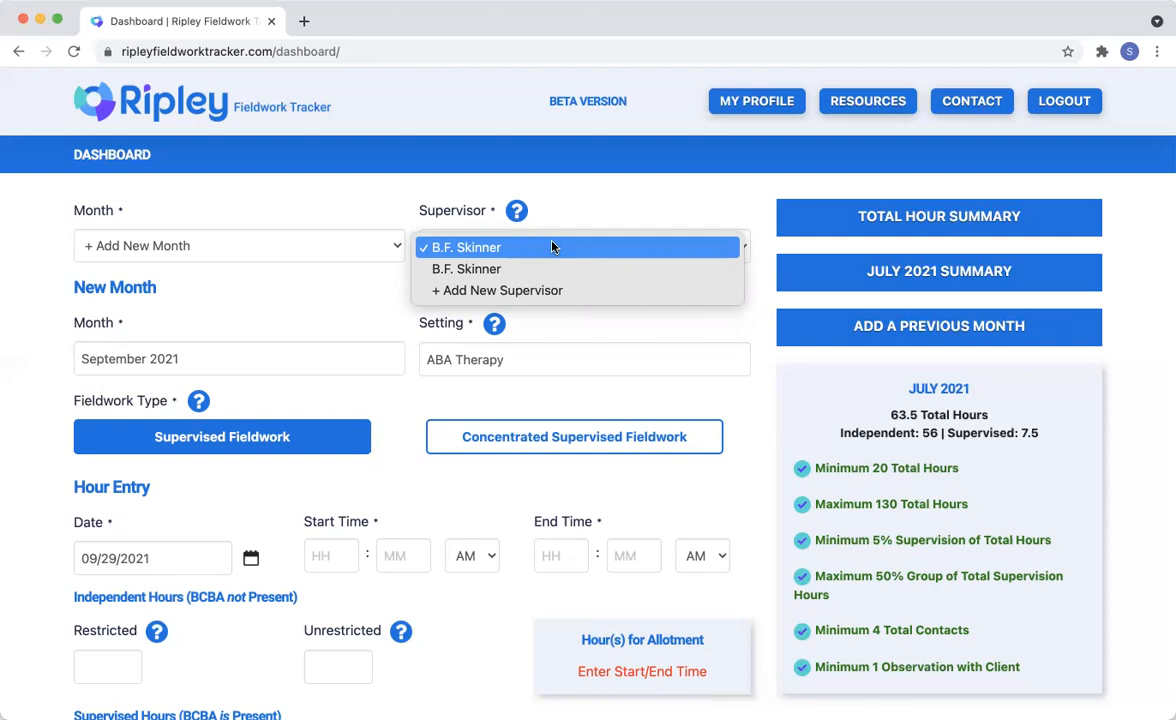
left_click(433, 267)
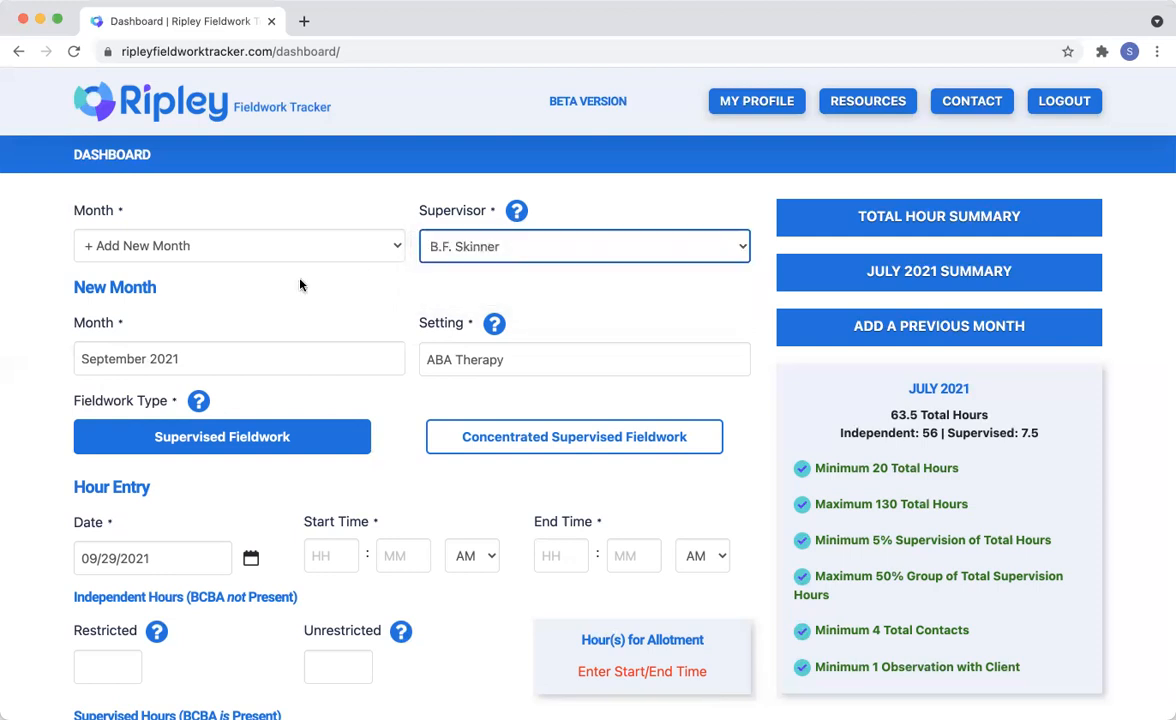
- Set the 09/29/2021 hour entry to start at 8:30 AM and end at 10:30 AM
scroll(119, 358, "down", 2)
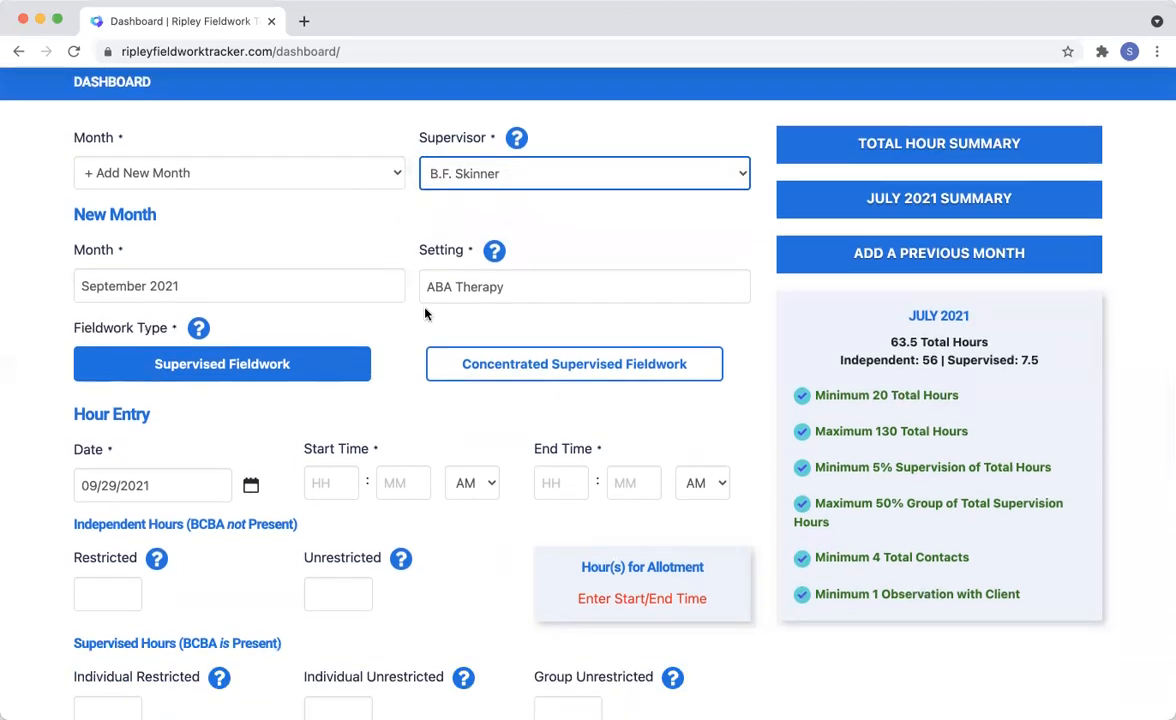
scroll(76, 365, "down", 3)
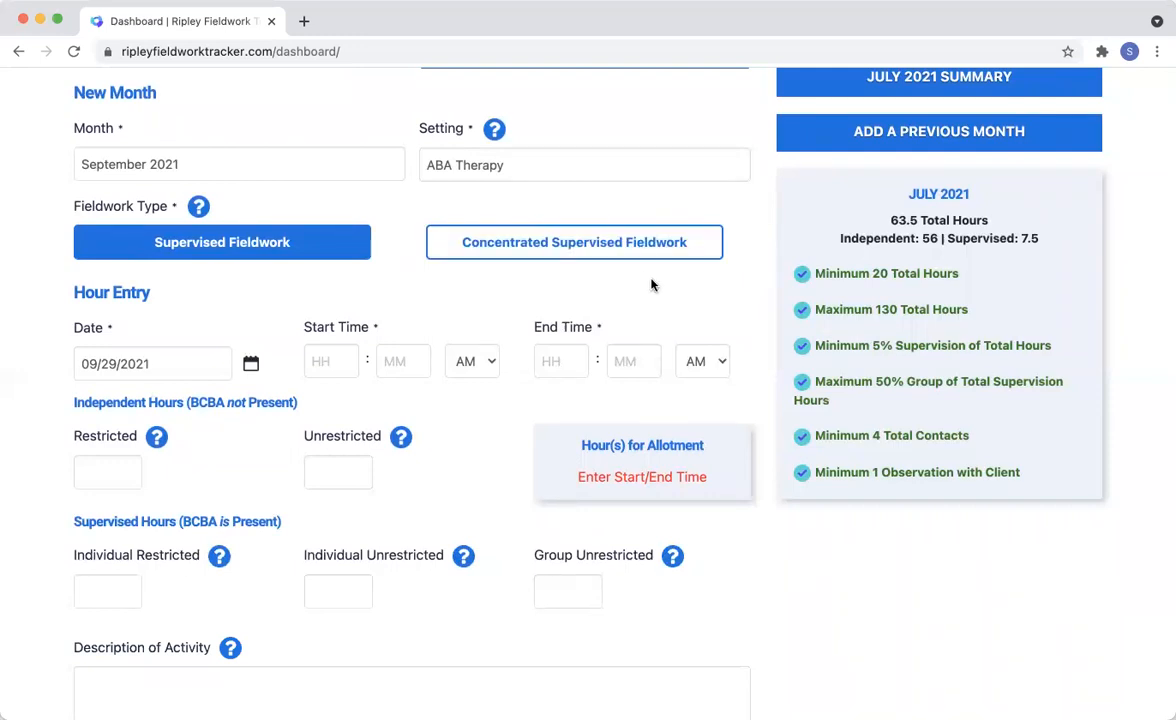
scroll(719, 291, "up", 1)
scroll(121, 338, "down", 1)
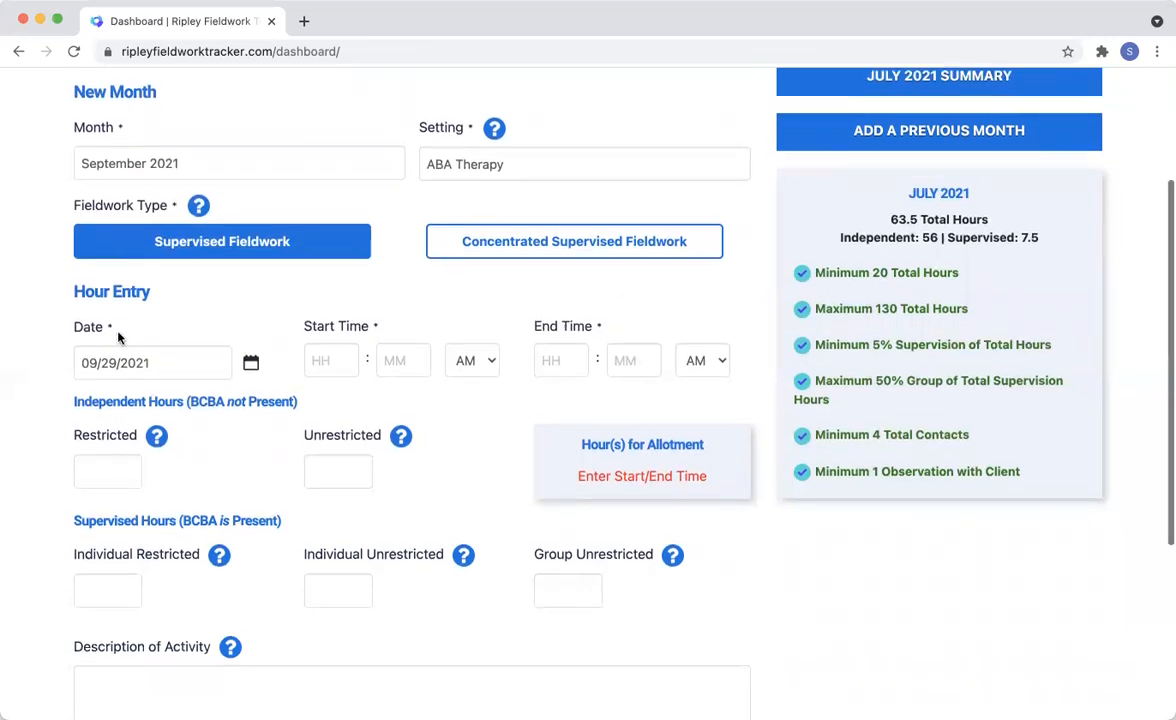
scroll(118, 338, "down", 2)
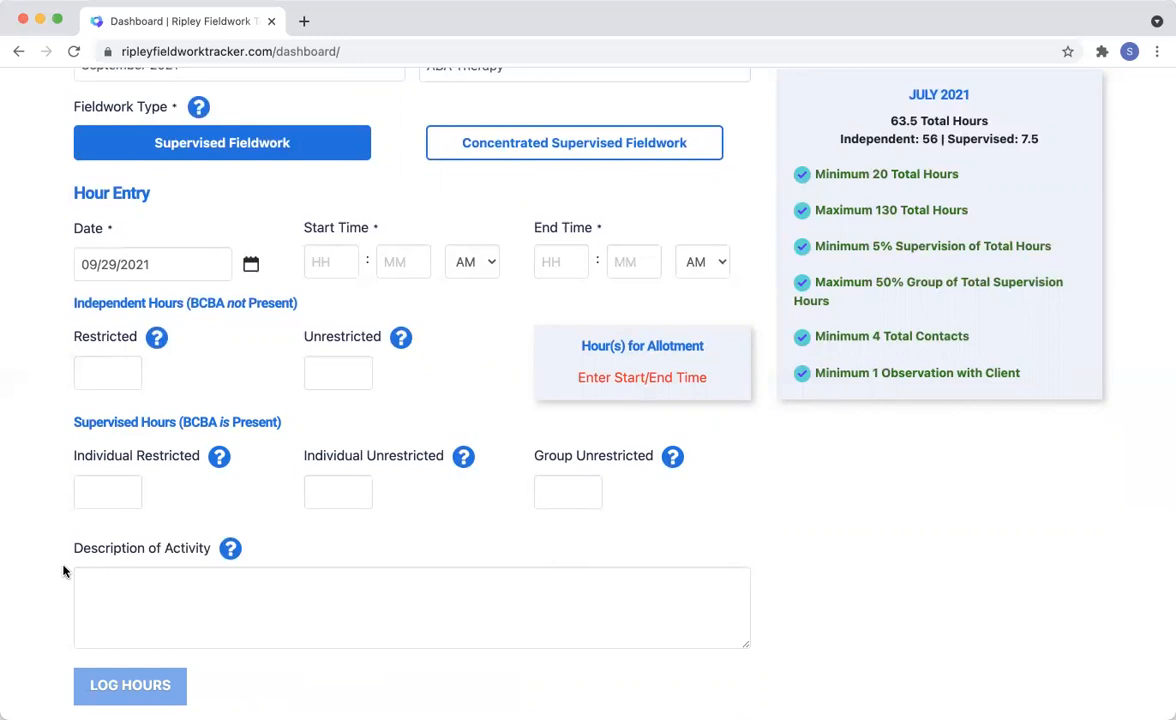
left_click(324, 258)
type("8")
key("Tab")
type("30")
key("Tab")
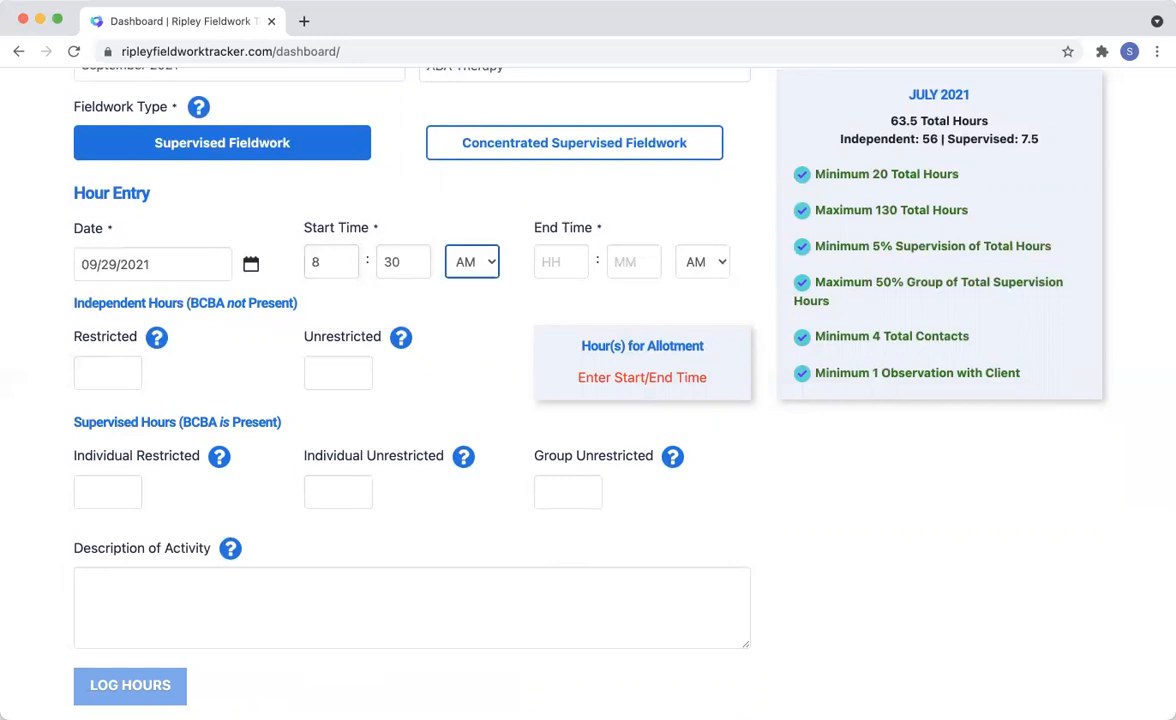
key("Tab")
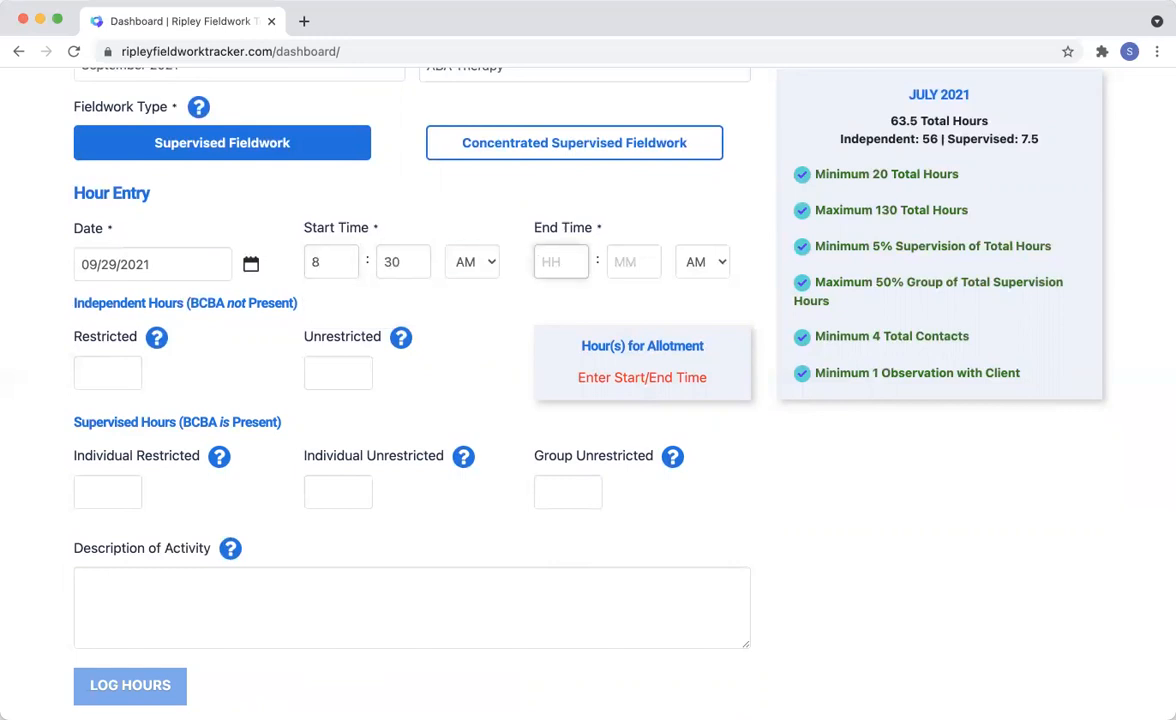
type("10")
key("Tab")
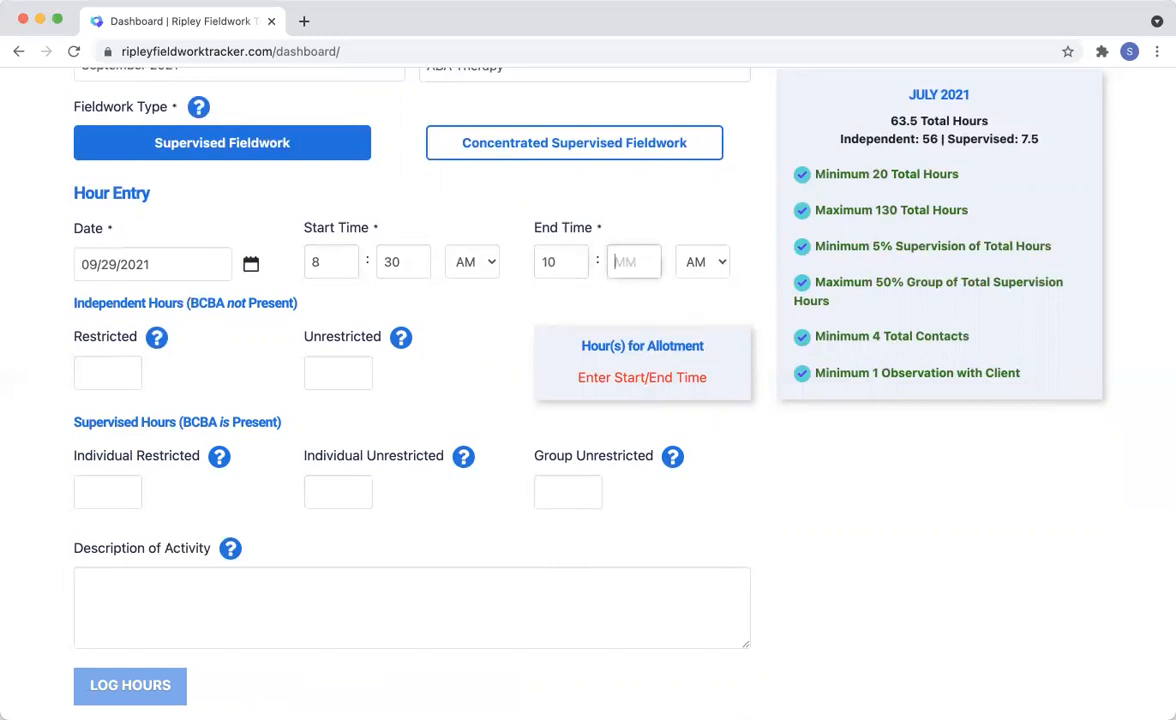
type("30")
key("Tab")
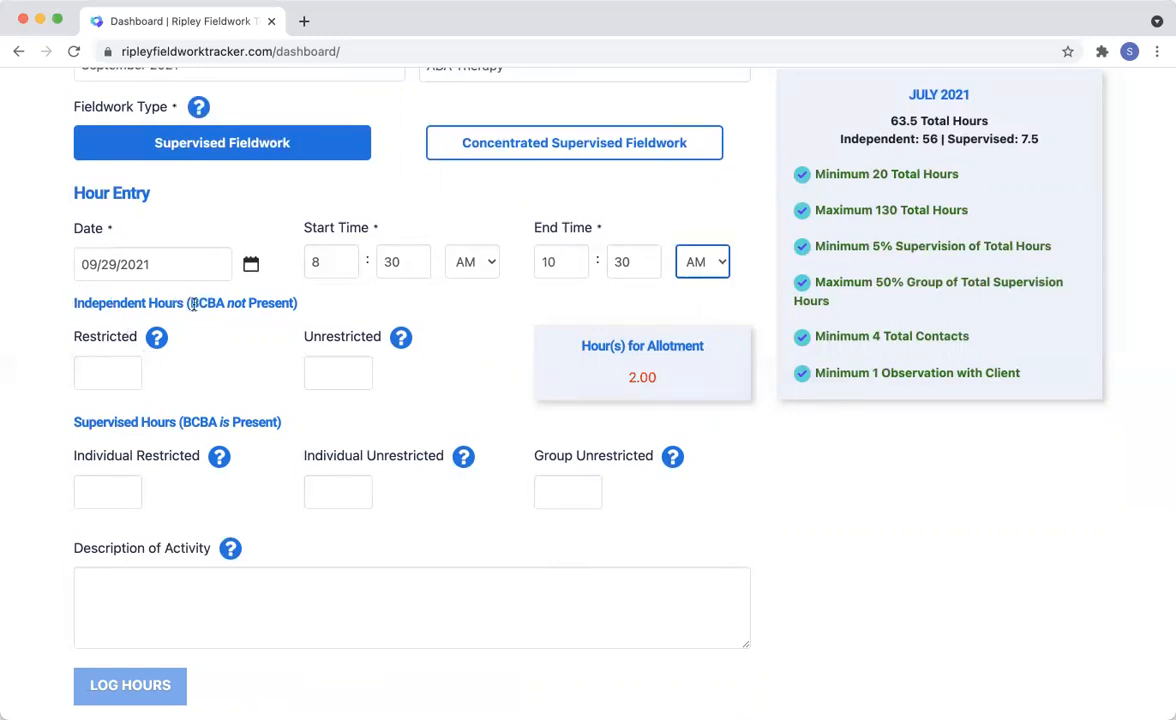
- Allot 1 independent restricted hour and 1 supervised individual restricted hour, with Observation with Client Contact as the contact type
left_click(120, 370)
type("1")
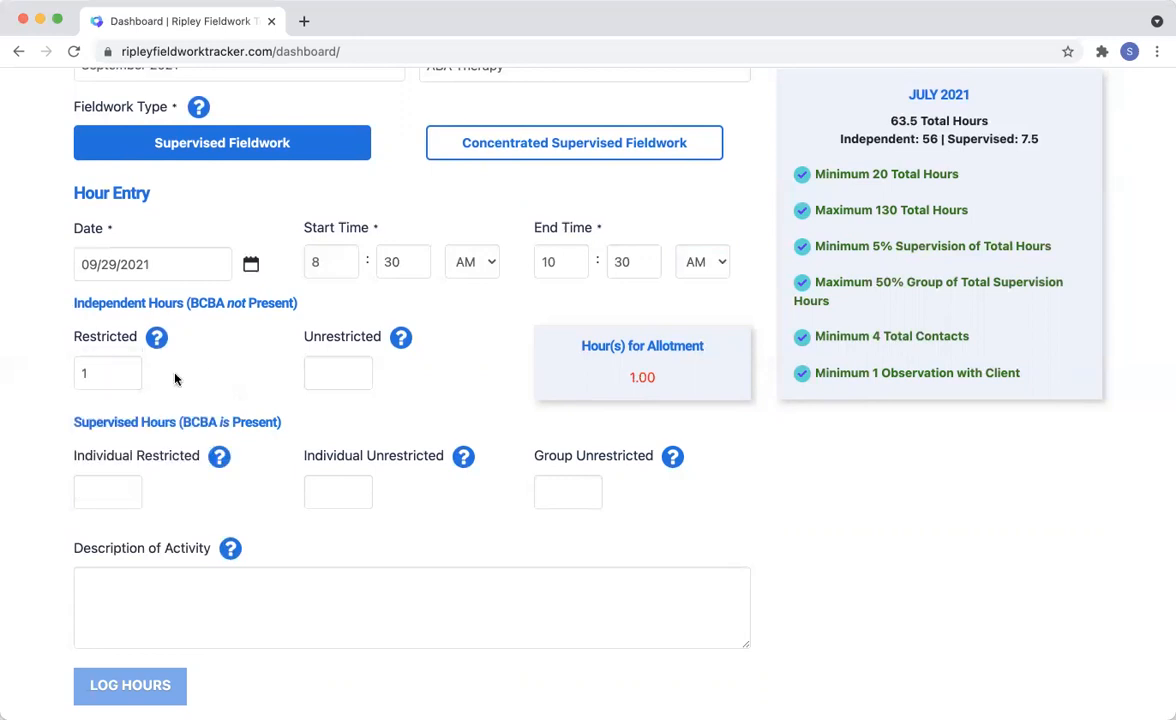
left_click(121, 494)
type("2")
key("BackSpace")
type("1")
left_click(259, 494)
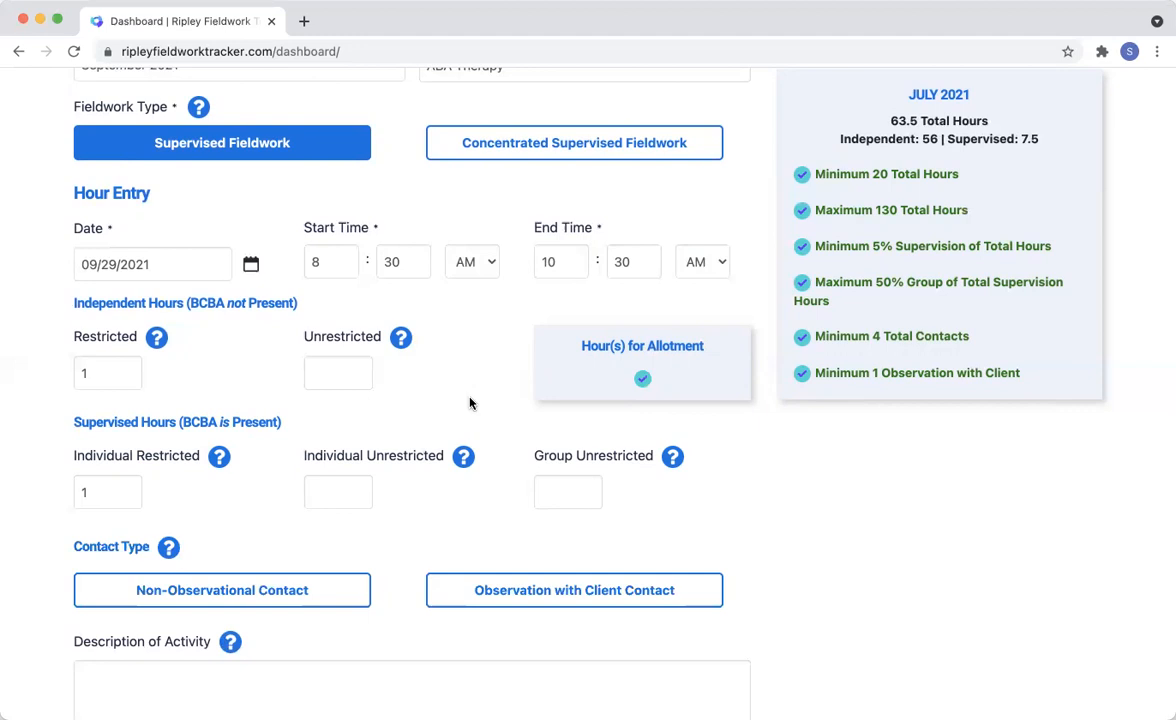
scroll(459, 415, "down", 2)
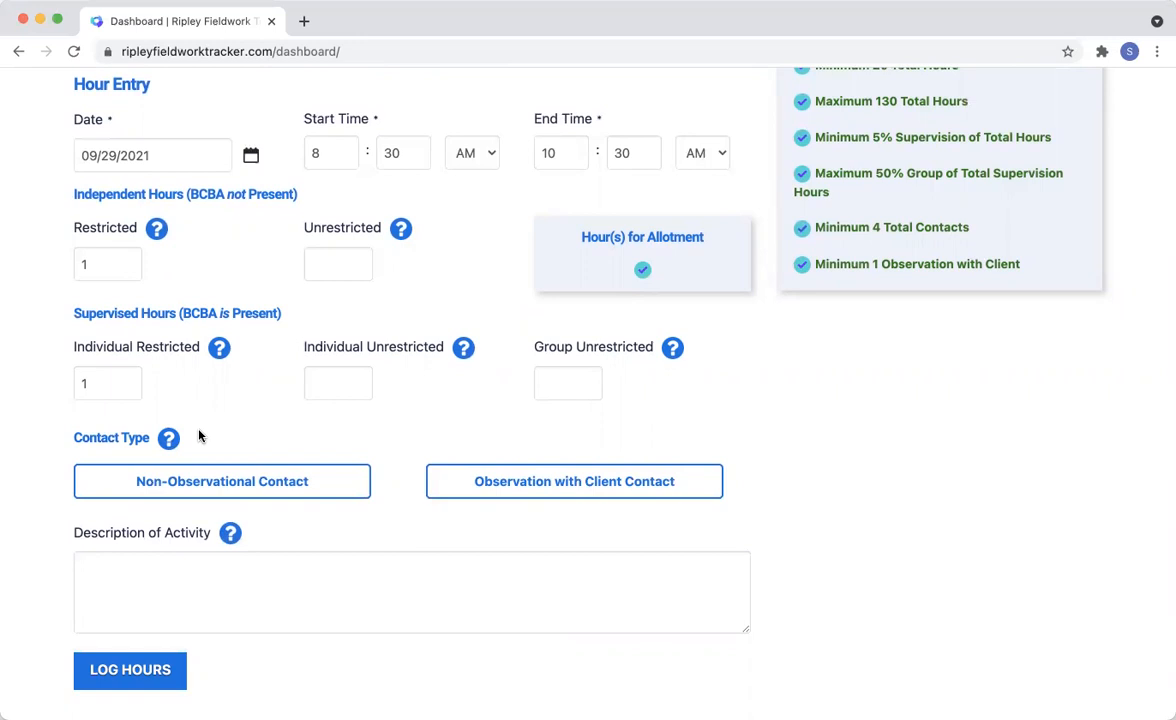
left_click(516, 495)
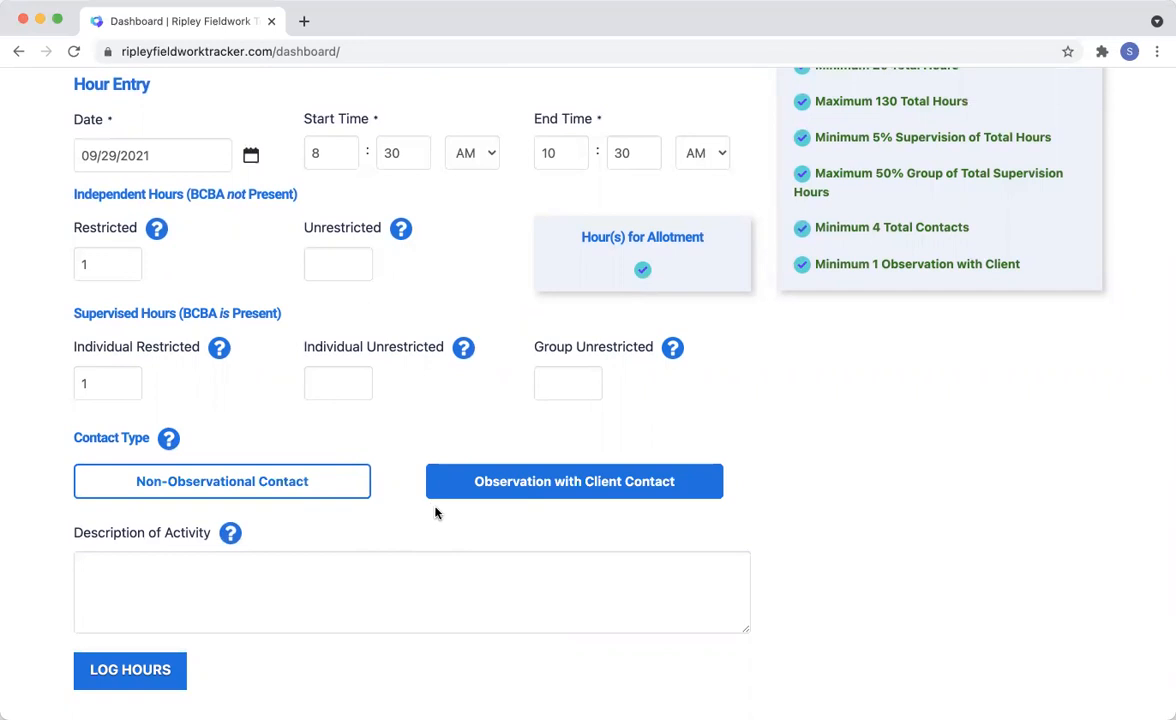
- Describe the activity as "Conducted direct session with client. Implemented x, y, z procedures. Supervisor provided a, b, c feedback." and log the hours
scroll(350, 510, "down", 2)
left_click(337, 505)
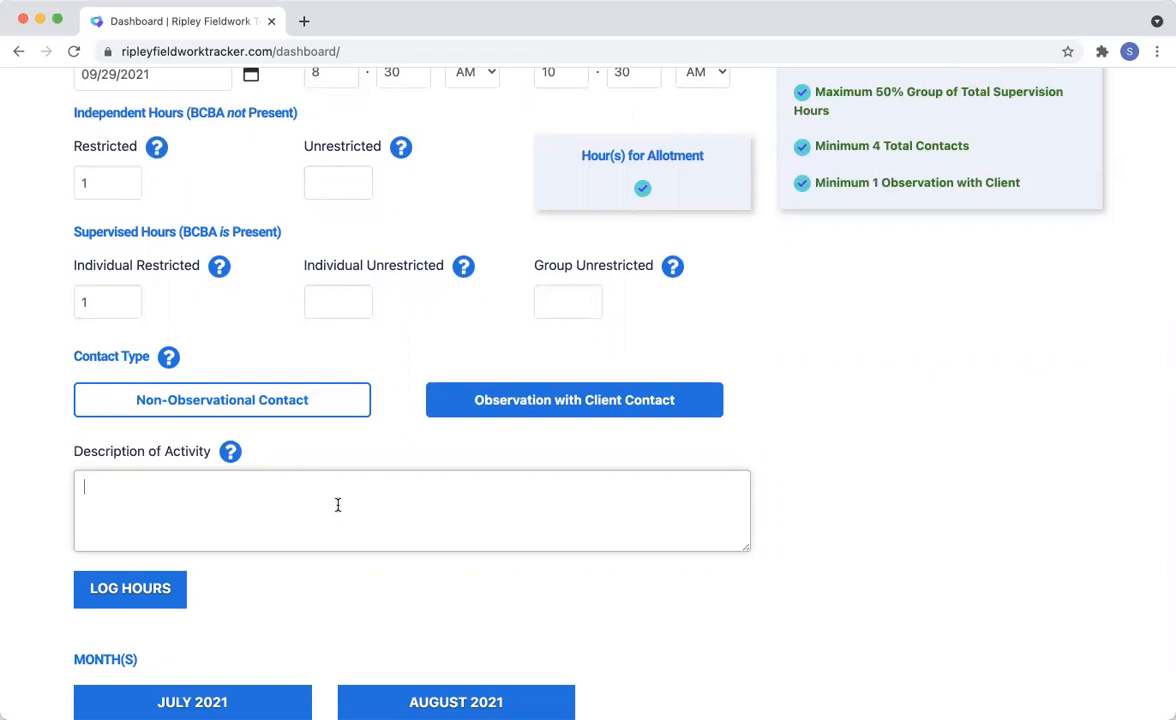
left_click(337, 505)
type("Conducted direct session with client. ")
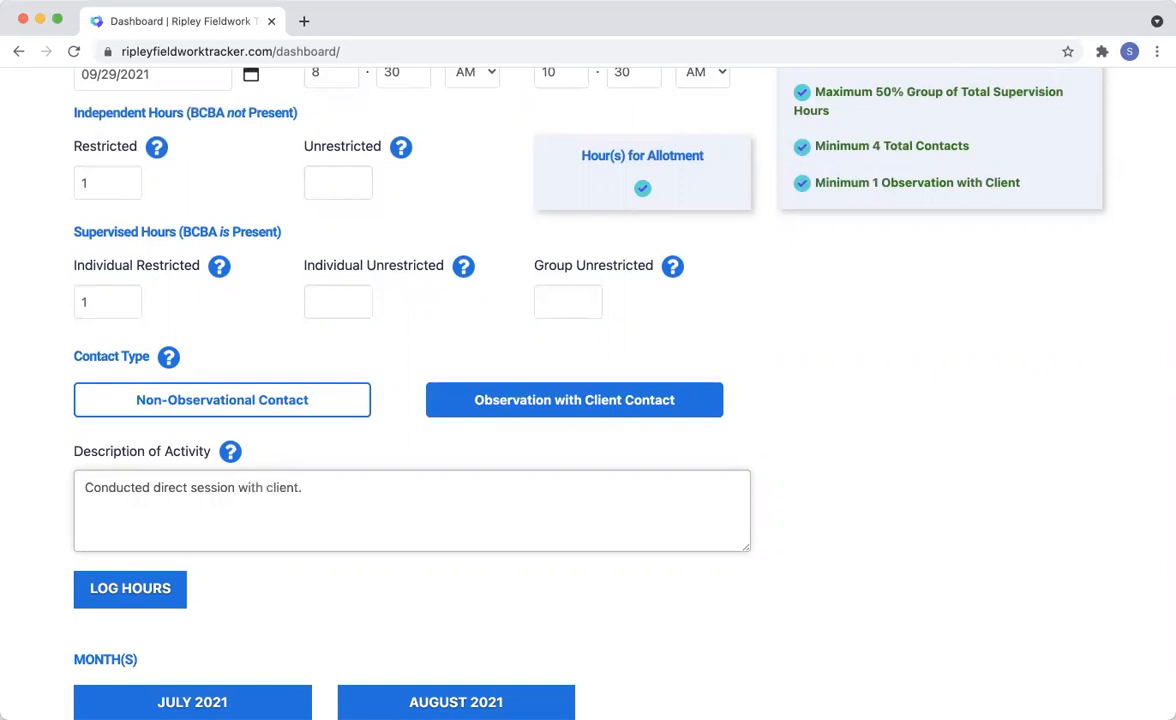
type("Implemented x, y, z pr")
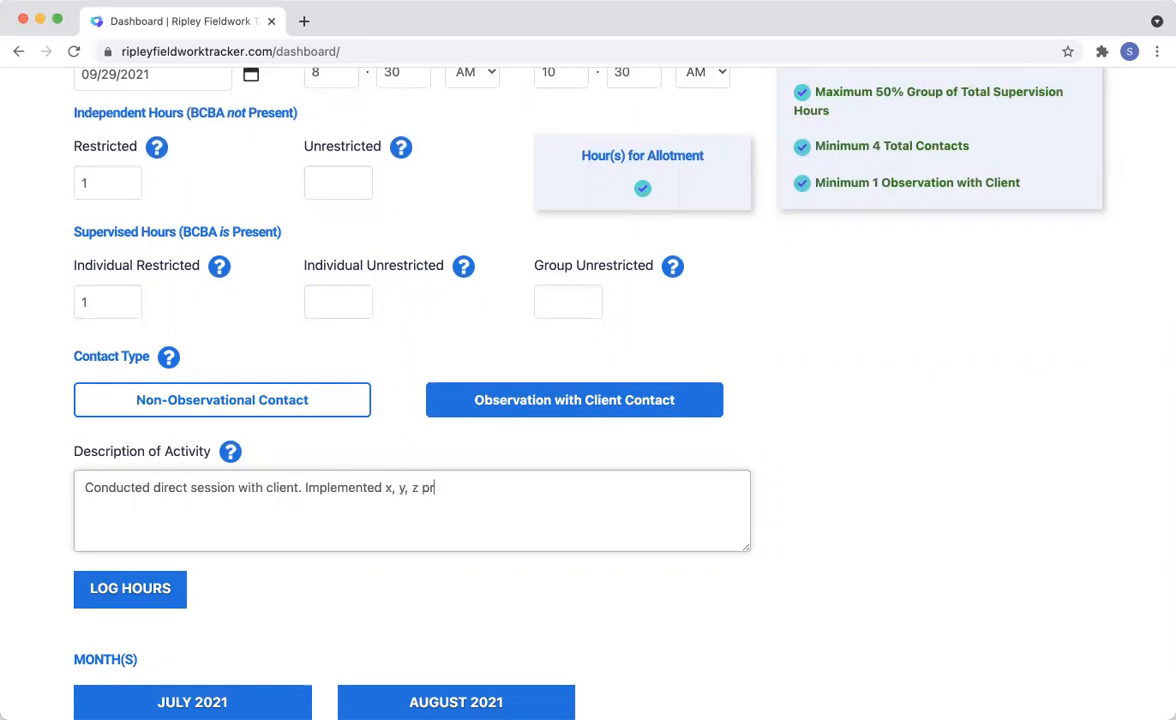
type("ocedures")
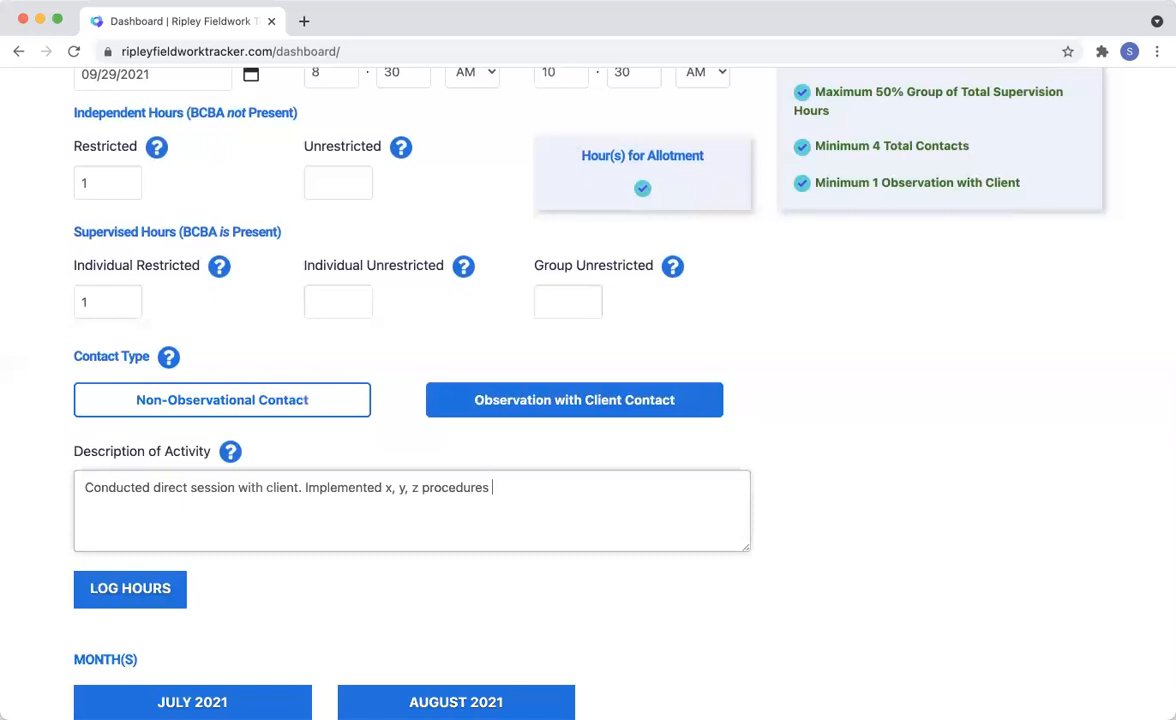
type(". Supervisor provided ")
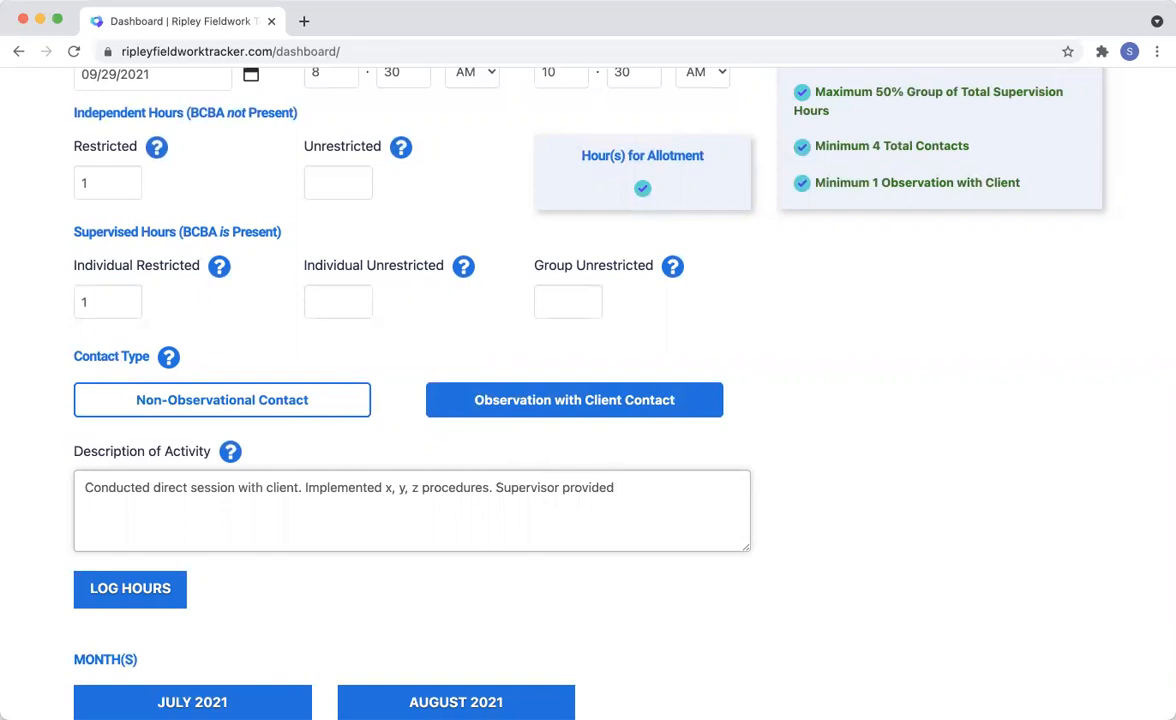
type("a, b, c feedback.")
left_click(166, 590)
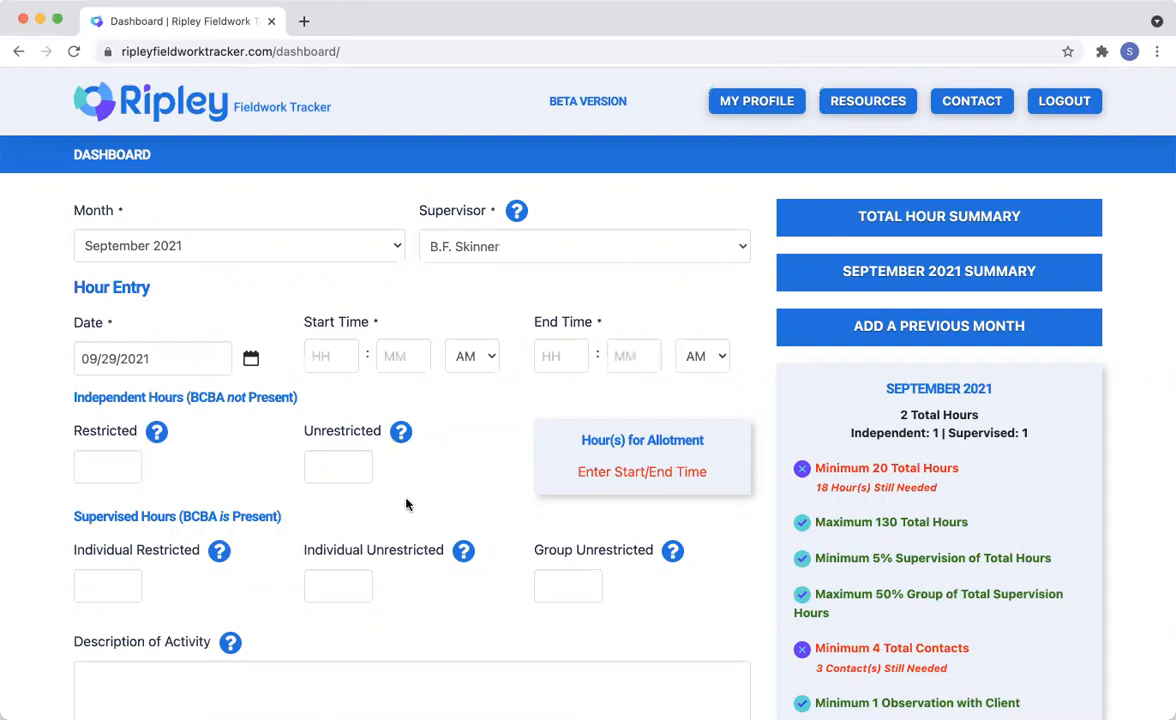
- Set a second 09/29/2021 hour entry to start at 10:30 AM and end at 11:00 AM
left_click(320, 360)
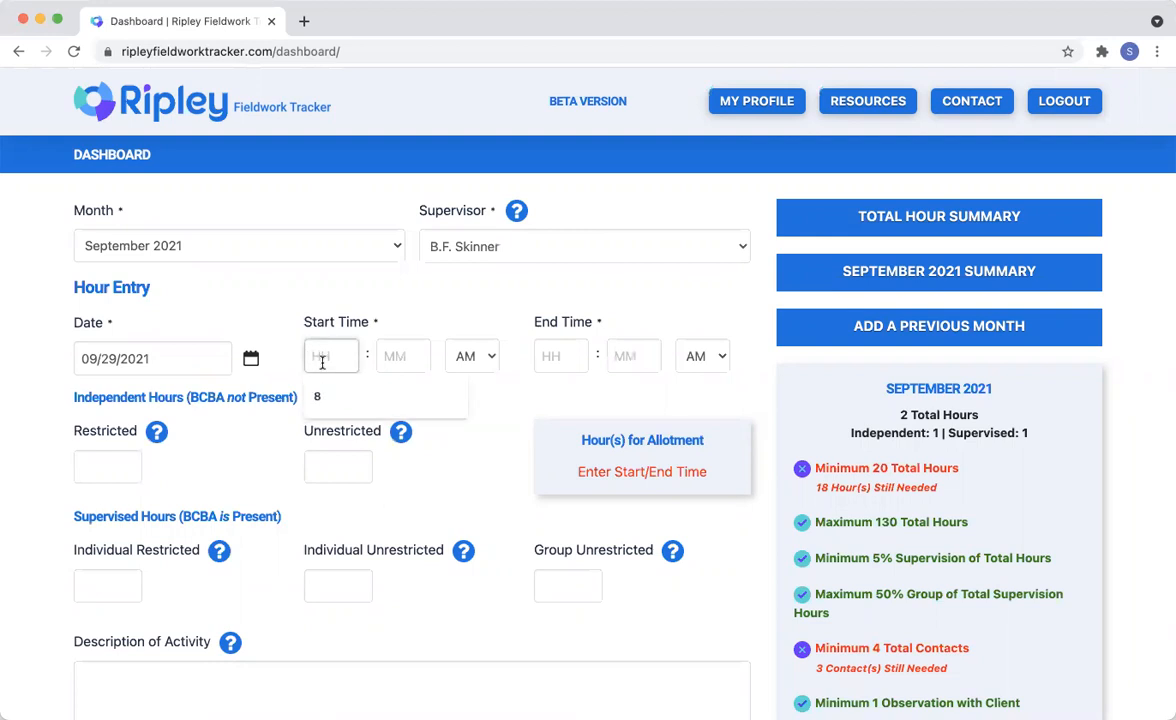
type("10")
key("Tab")
type("30")
key("Tab")
key("Tab")
type("11")
key("Tab")
type("00")
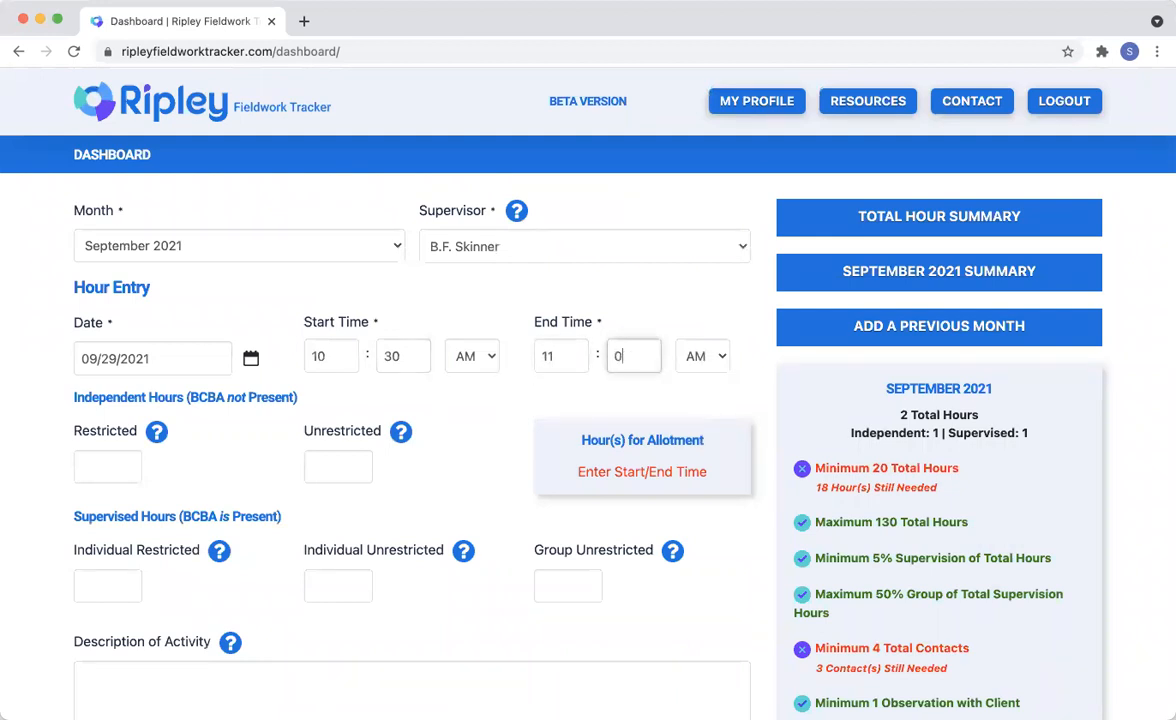
key("Tab")
- Allot .5 hour of the second entry to independent unrestricted hours
left_click(320, 470)
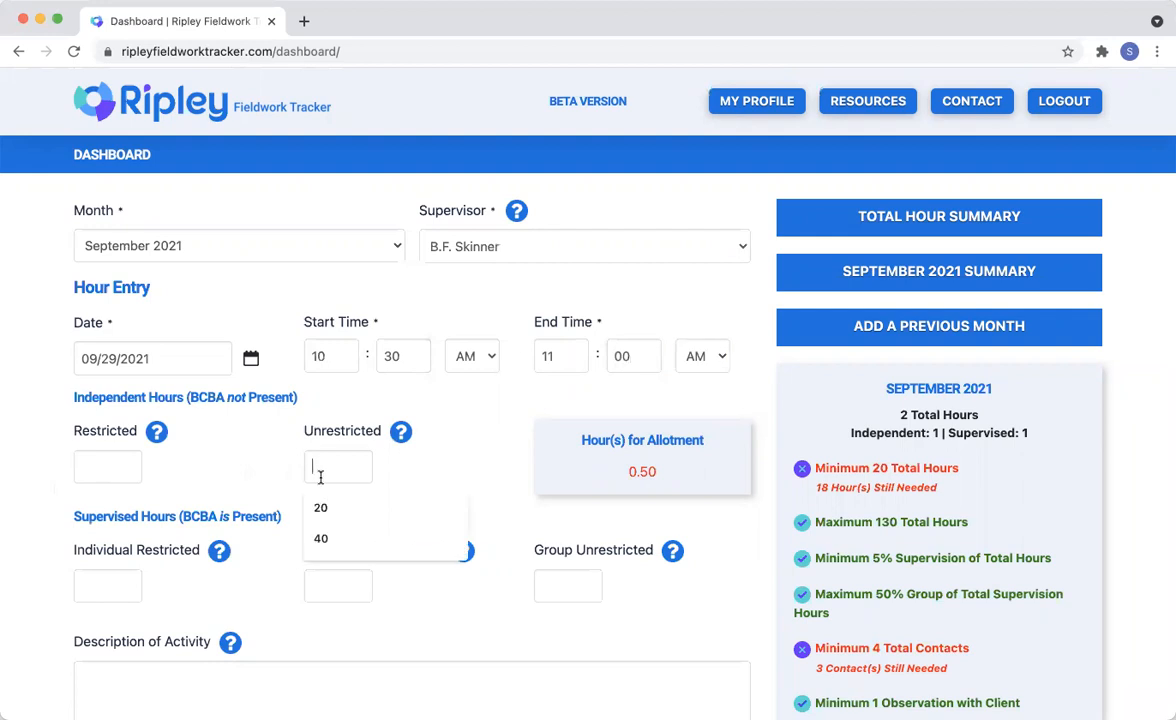
type(".5")
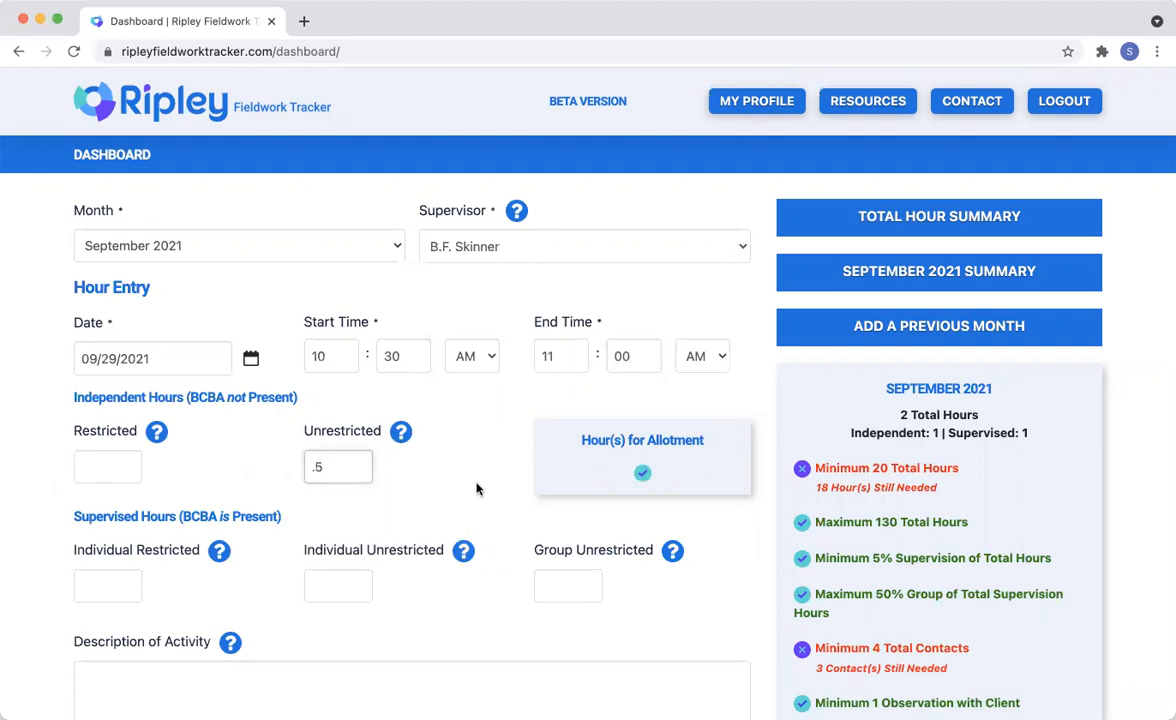
left_click(475, 486)
- Describe the activity as "Graphed data for x, y, z. Conducted data review..." and log the hours
scroll(475, 486, "down", 3)
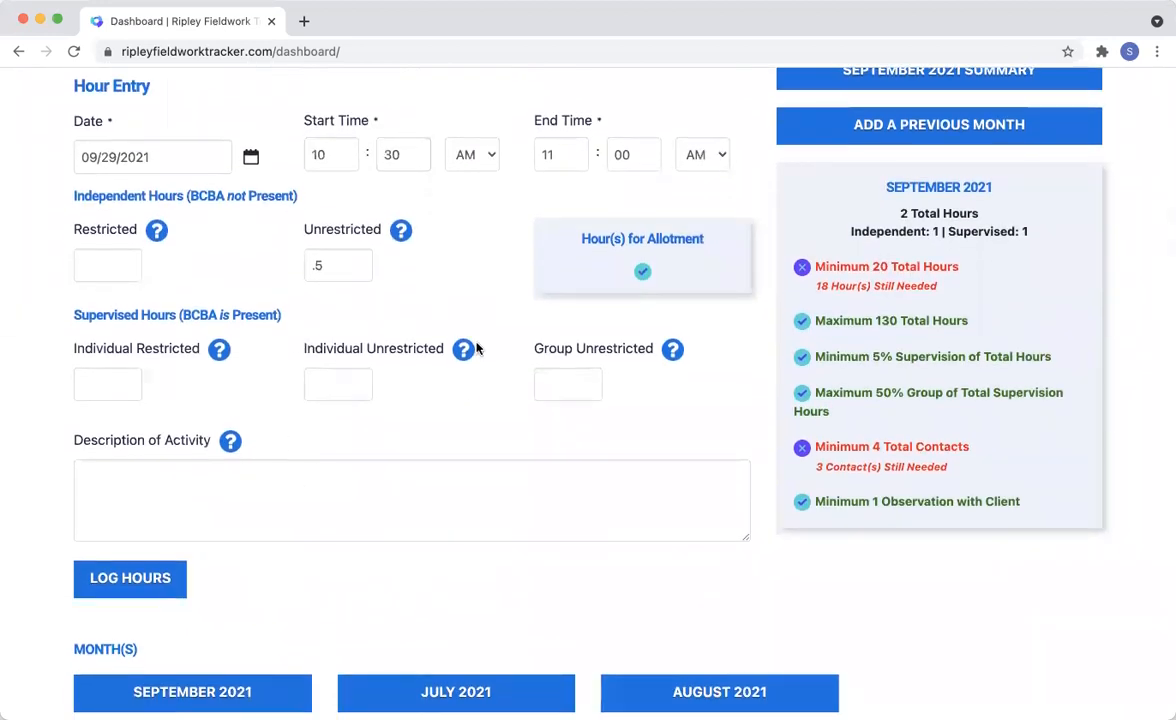
left_click(216, 481)
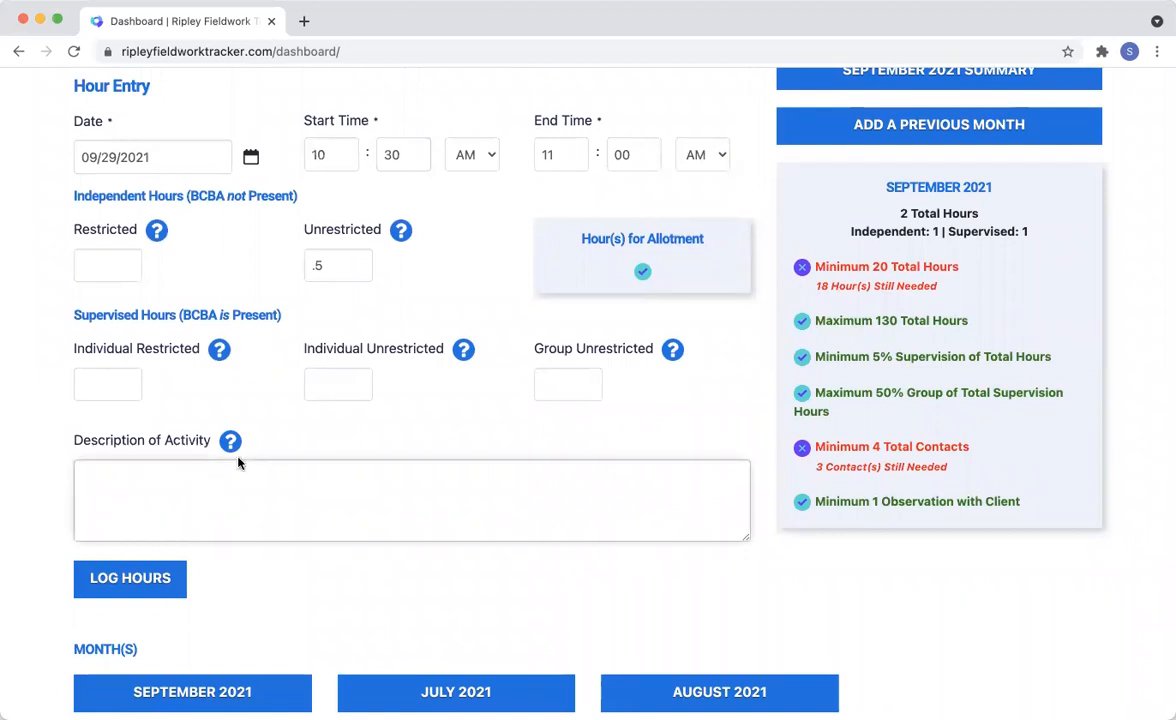
type("Entered in")
key("BackSpace")
key("BackSpace")
key("BackSpace")
key("BackSpace")
key("BackSpace")
key("BackSpace")
key("BackSpace")
key("BackSpace")
key("BackSpace")
key("BackSpace")
type("Graphed d")
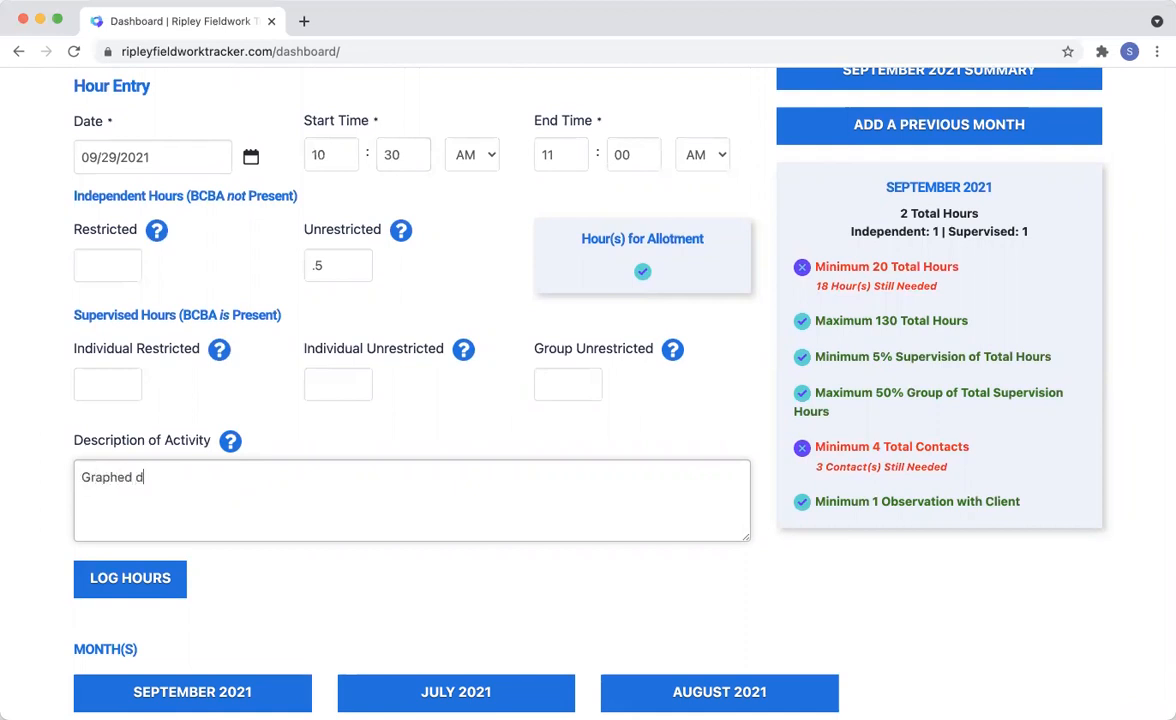
type("ata for x, y, z. Conducted data review...")
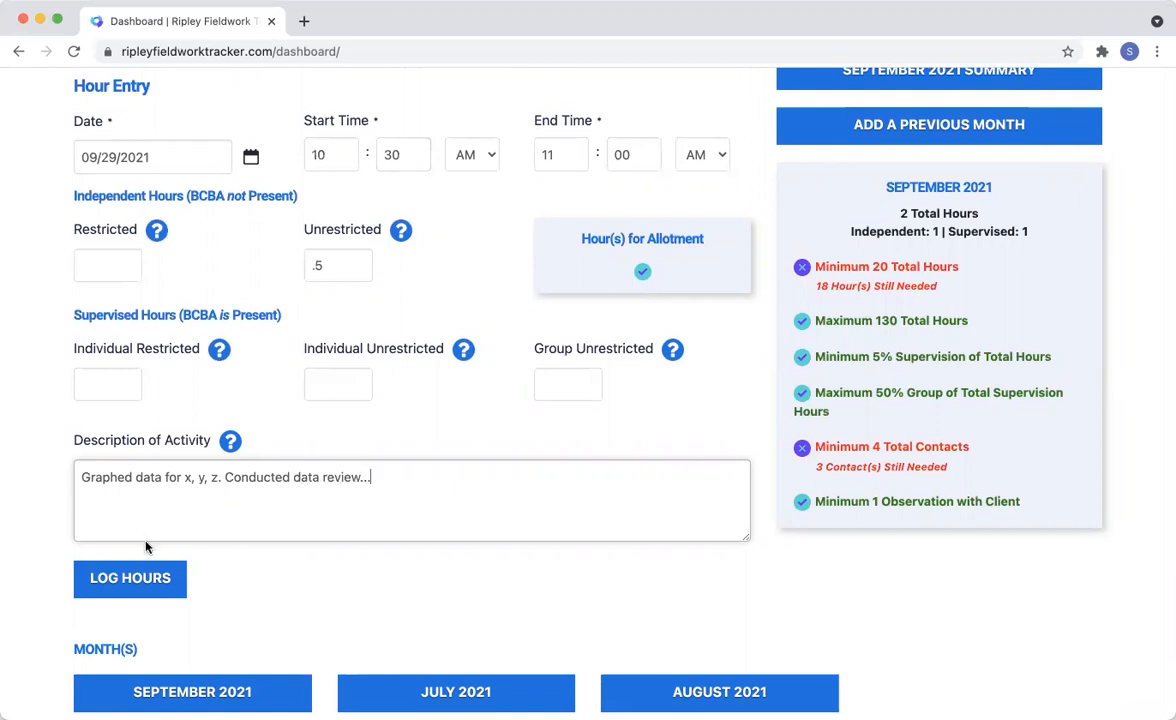
left_click(141, 580)
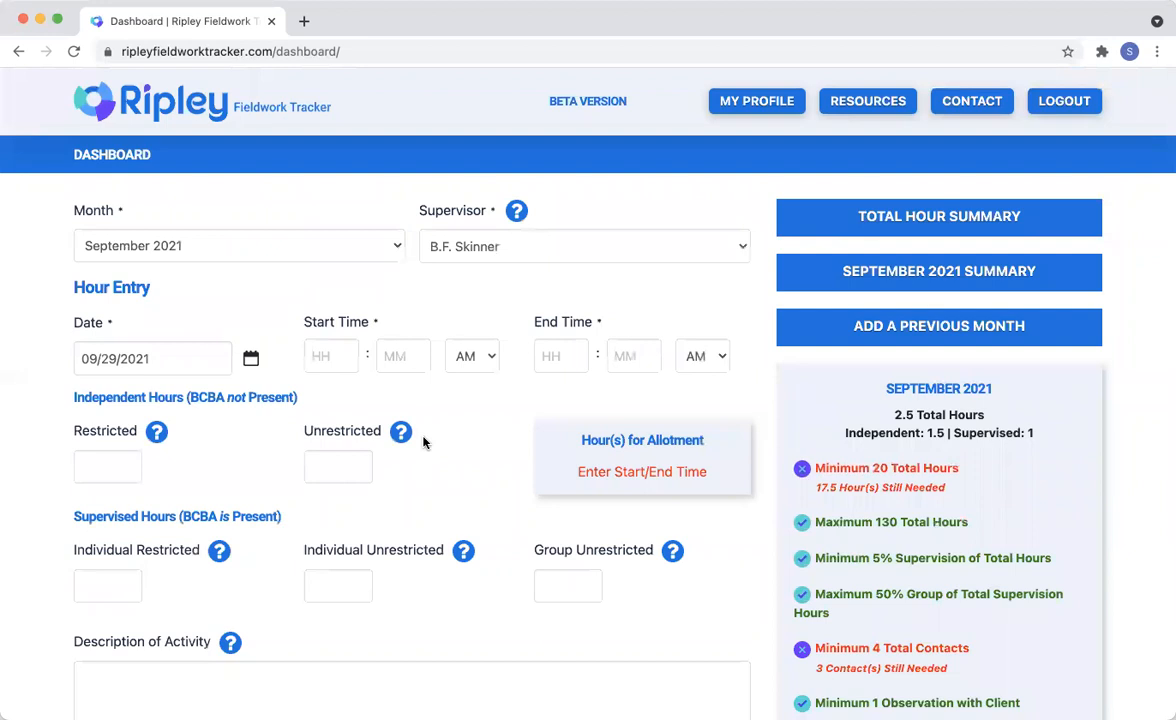
scroll(688, 333, "down", 2)
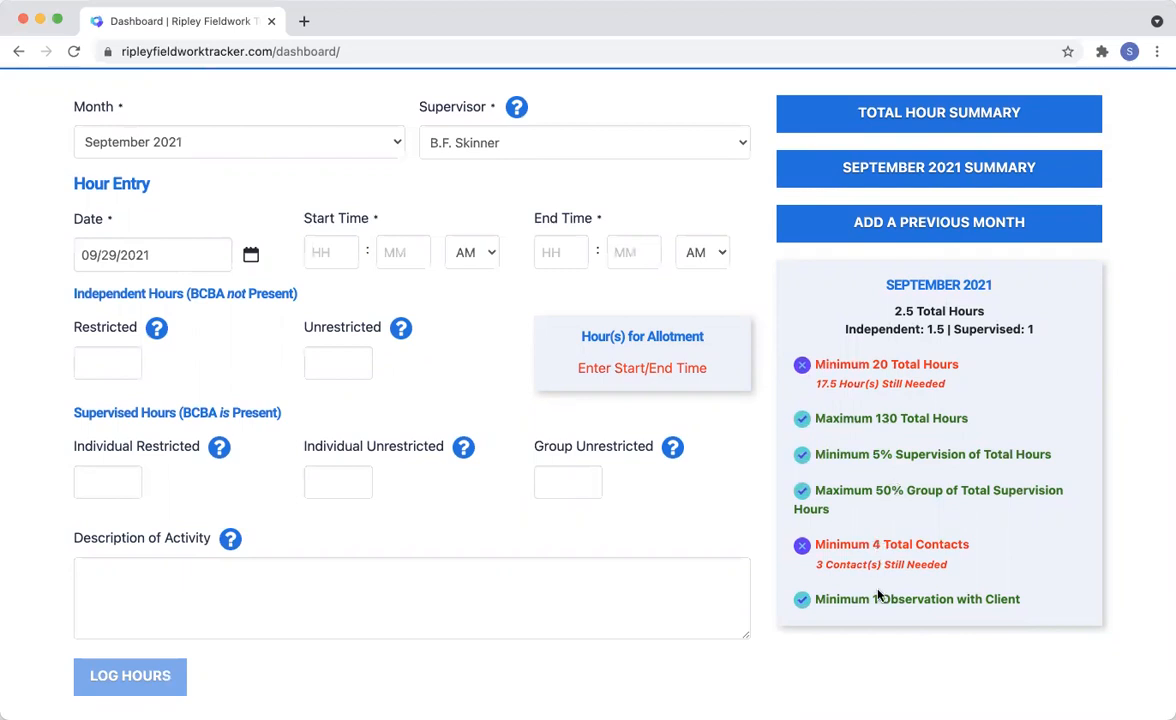
scroll(878, 595, "down", 4)
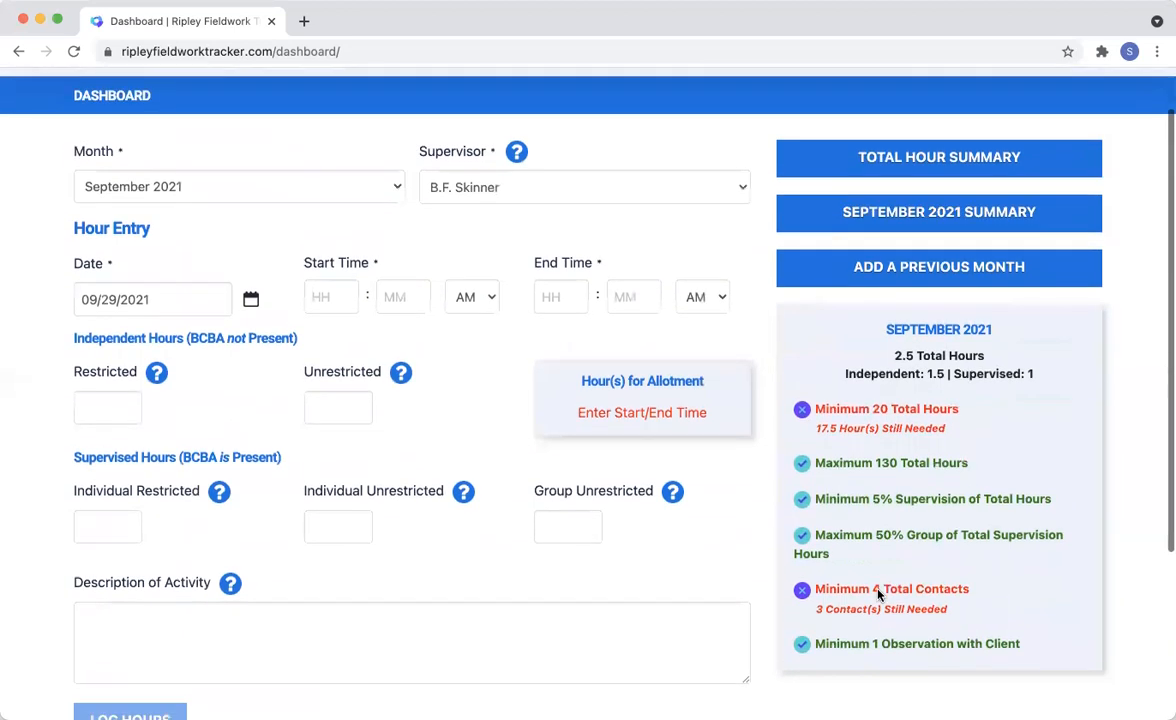
scroll(878, 595, "up", 6)
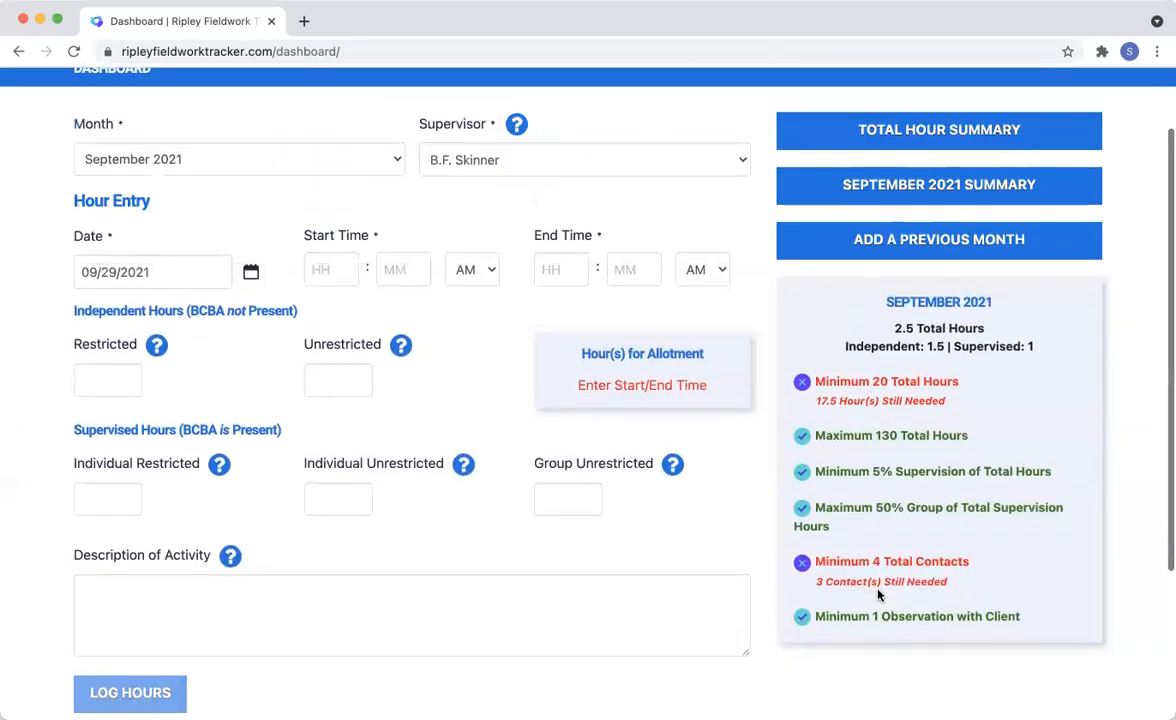